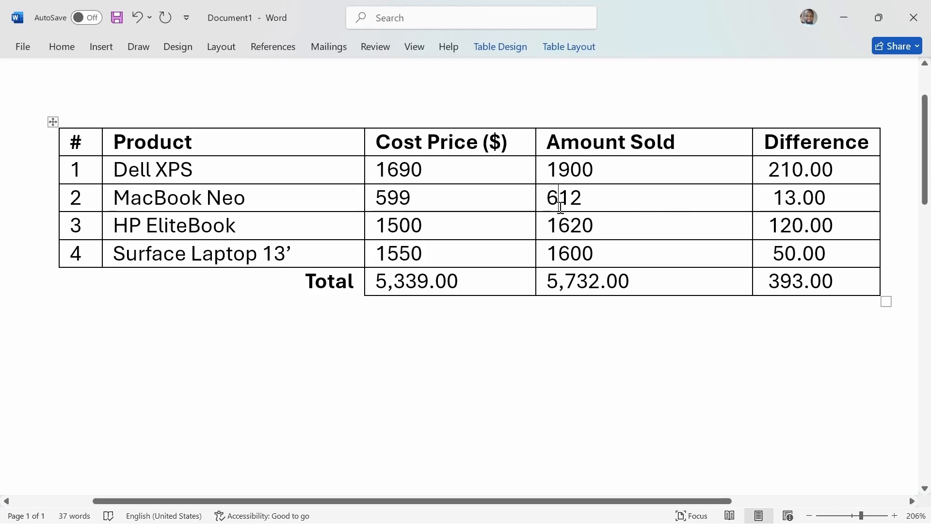
Change the MacBook Neo's Amount Sold to 712 and update the formula fields in the price, sales and difference columns
key(BackSpace)
text(7)
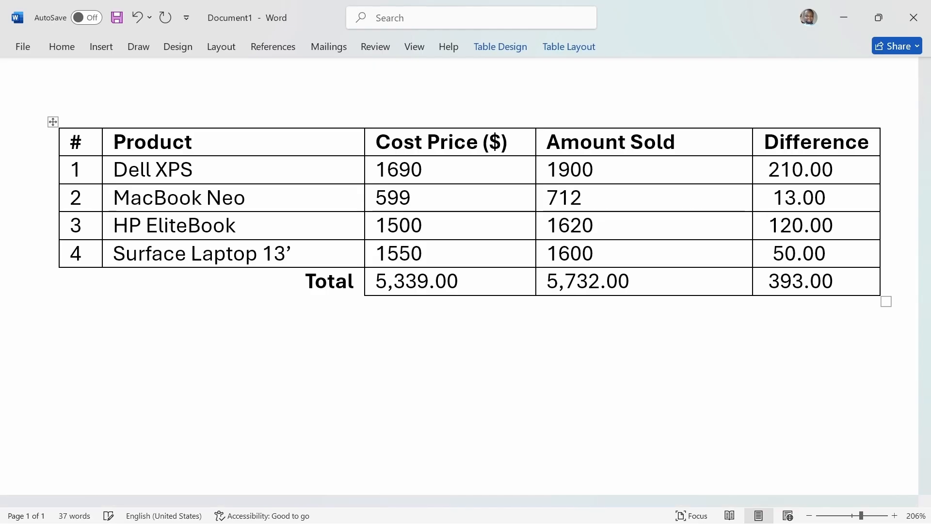
click(380, 173)
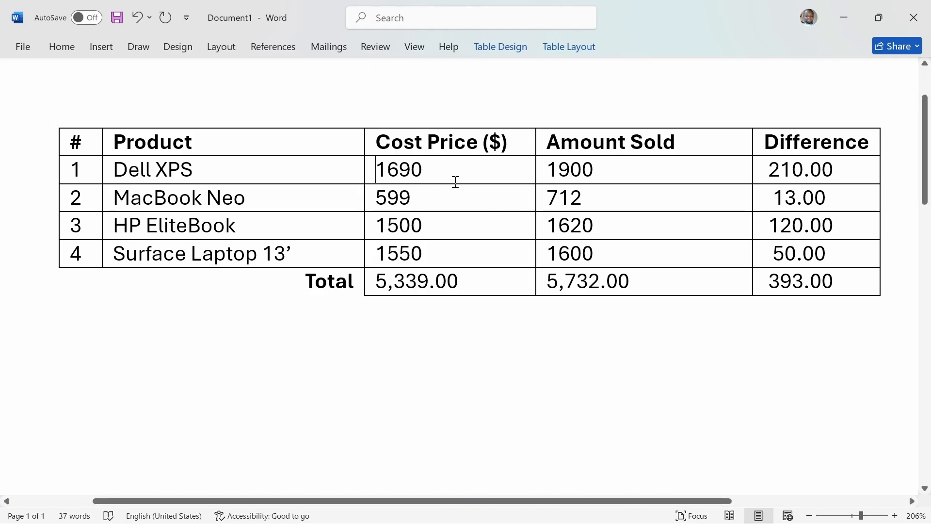
drag(453, 181, 806, 279)
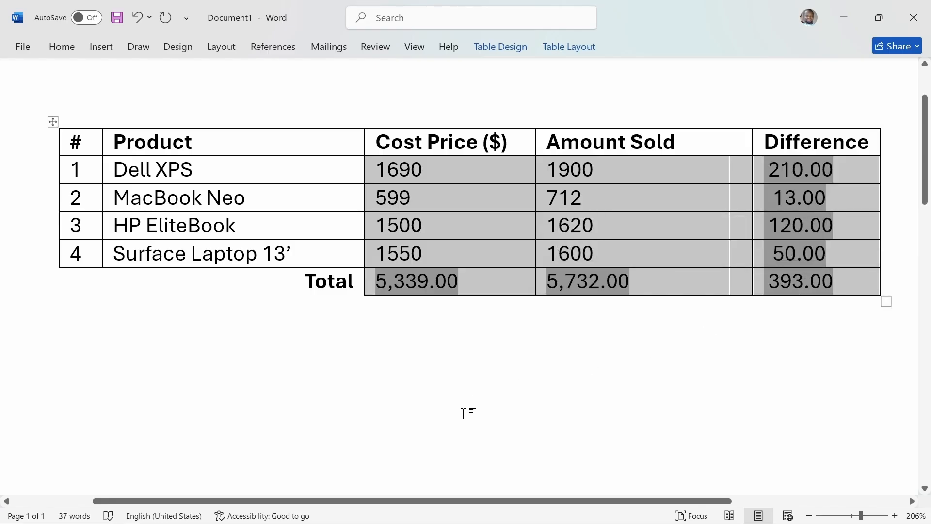
key(F9)
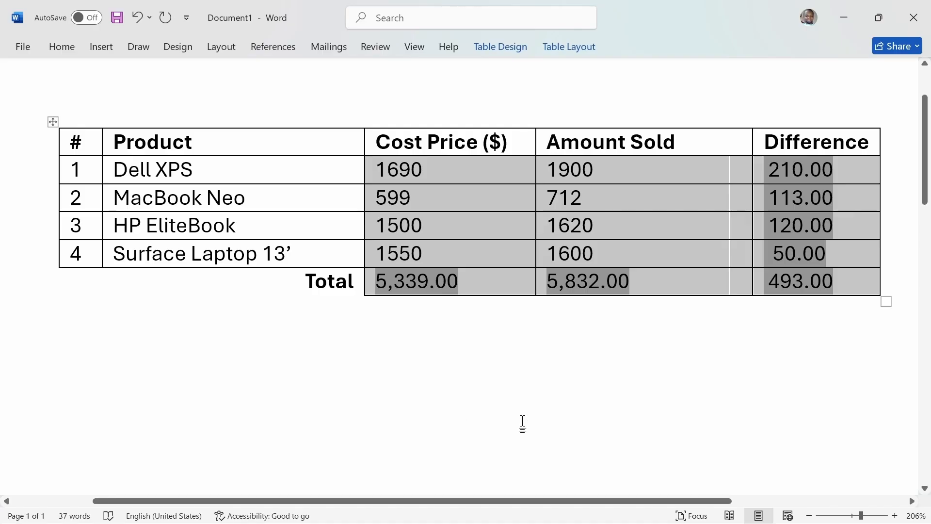
click(708, 393)
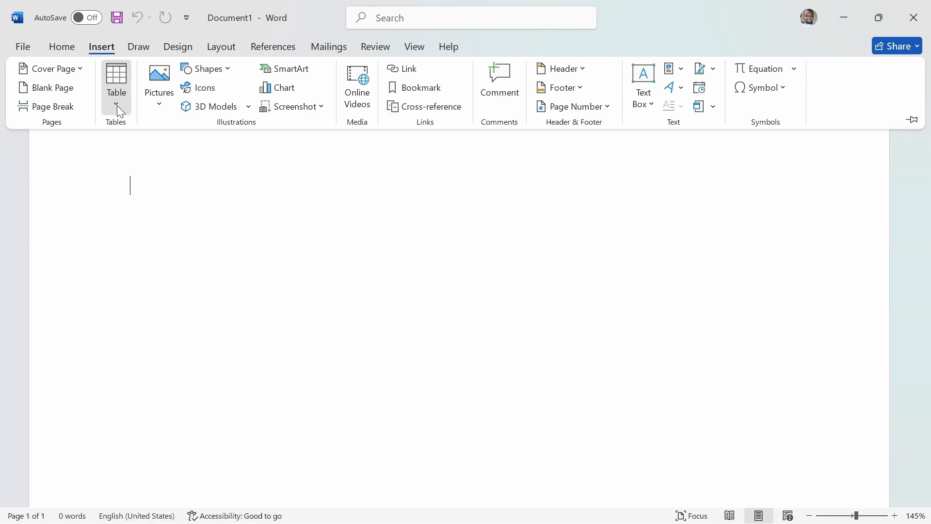
Examine the product table's Cost Price and Amount Sold figures and the empty Difference and Total cells that need formulas
click(120, 111)
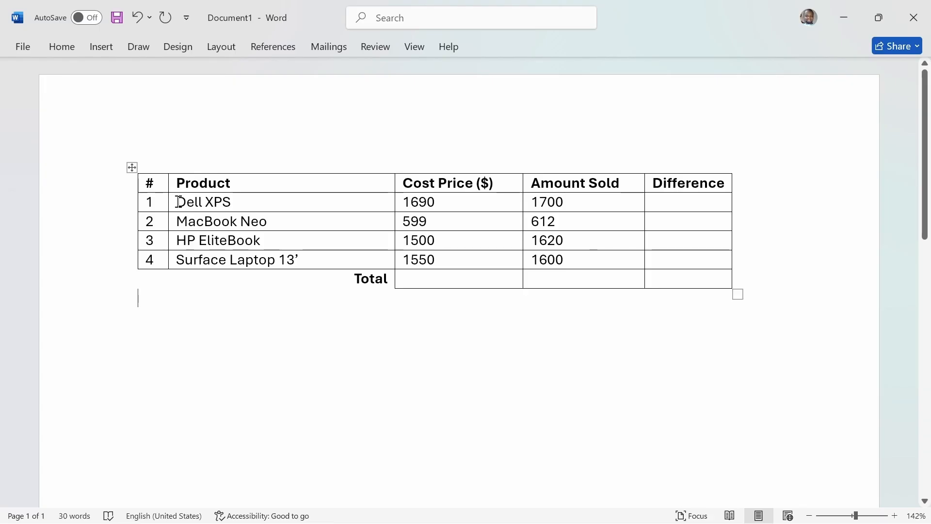
drag(197, 206, 301, 266)
click(471, 311)
drag(437, 248, 438, 257)
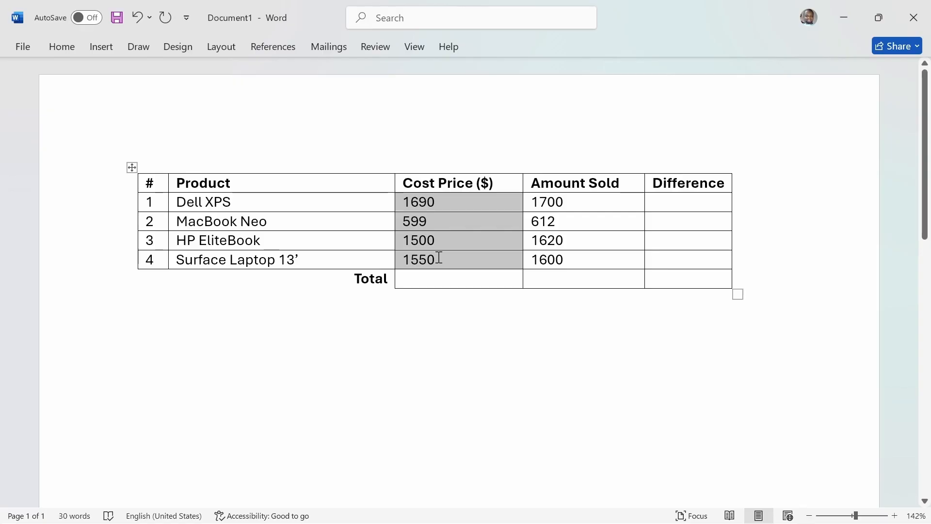
click(438, 257)
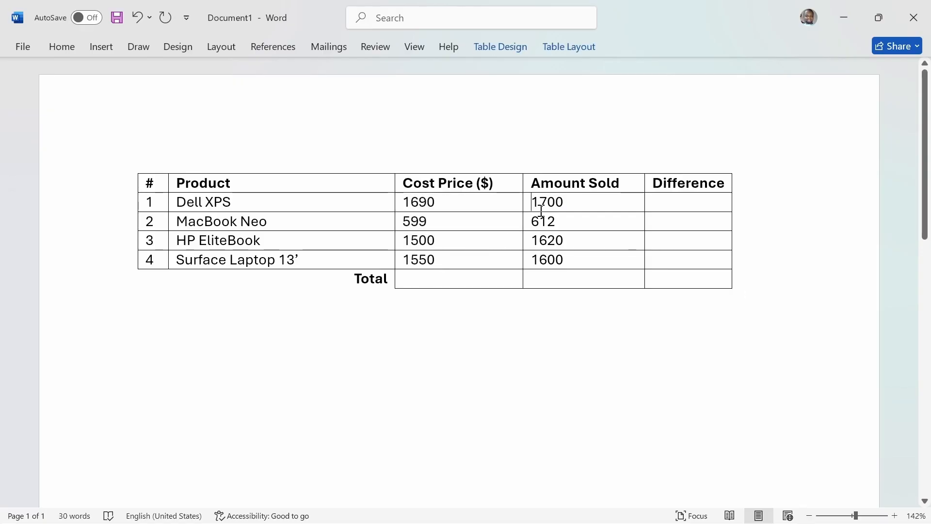
drag(537, 202, 601, 260)
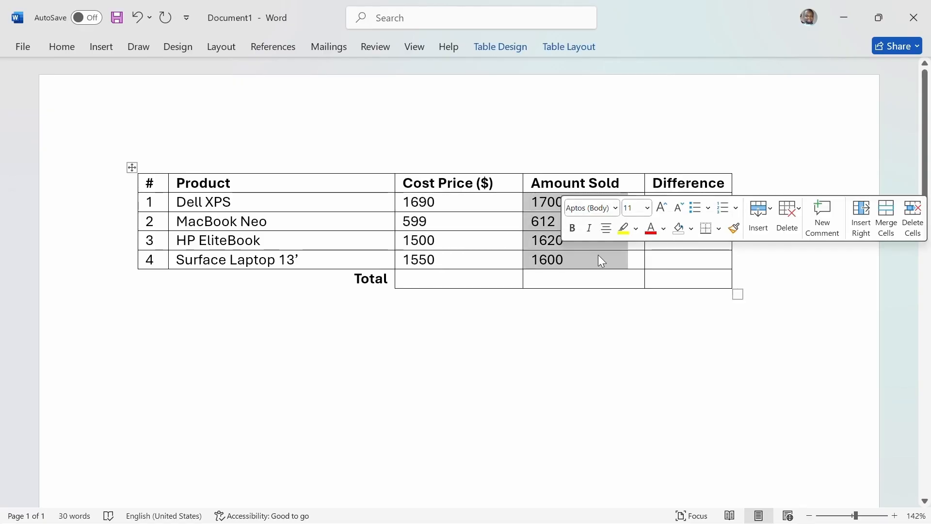
click(675, 257)
click(661, 207)
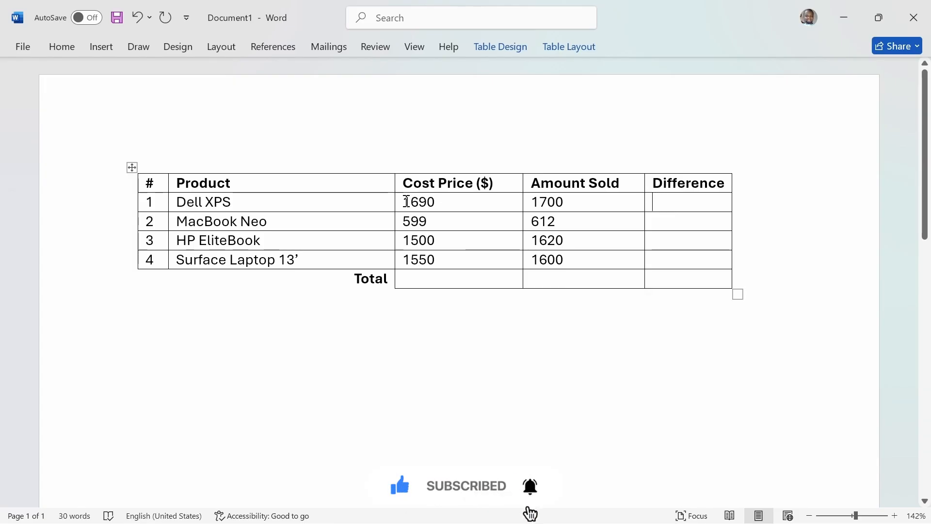
drag(408, 201, 570, 204)
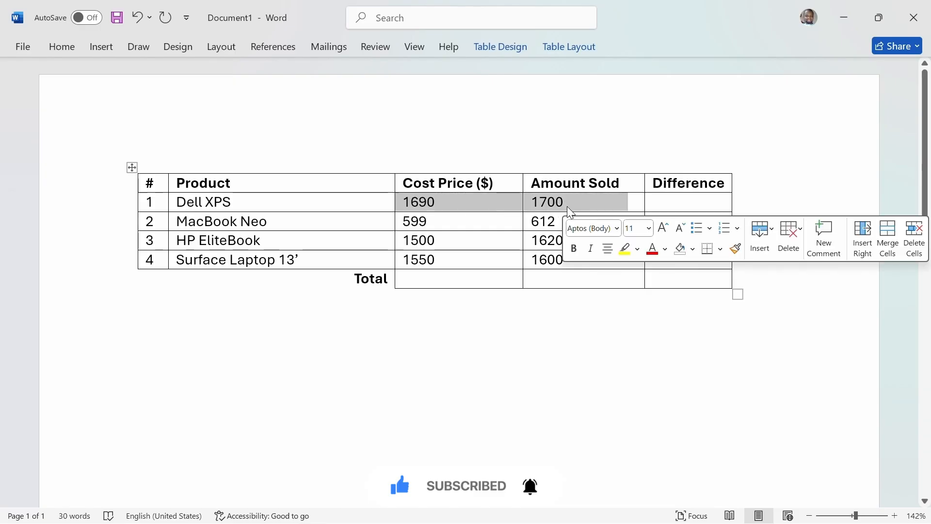
click(666, 203)
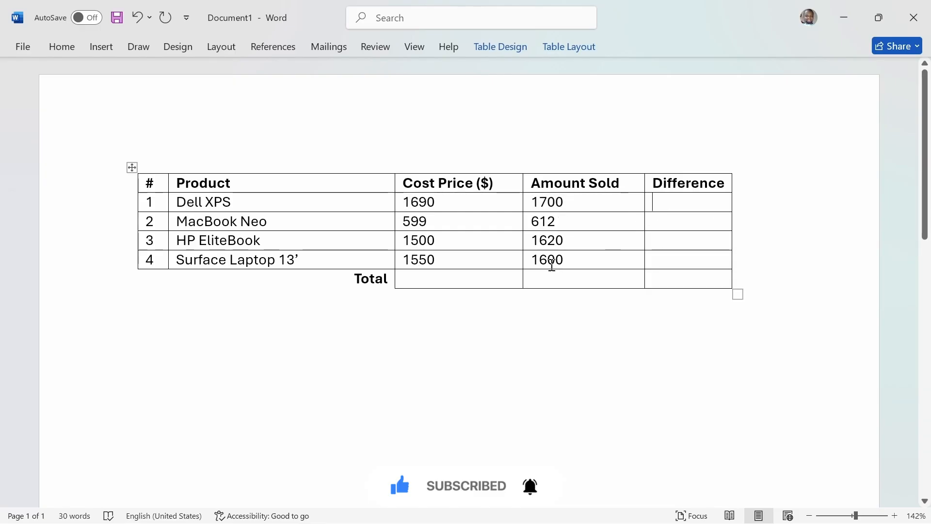
click(665, 219)
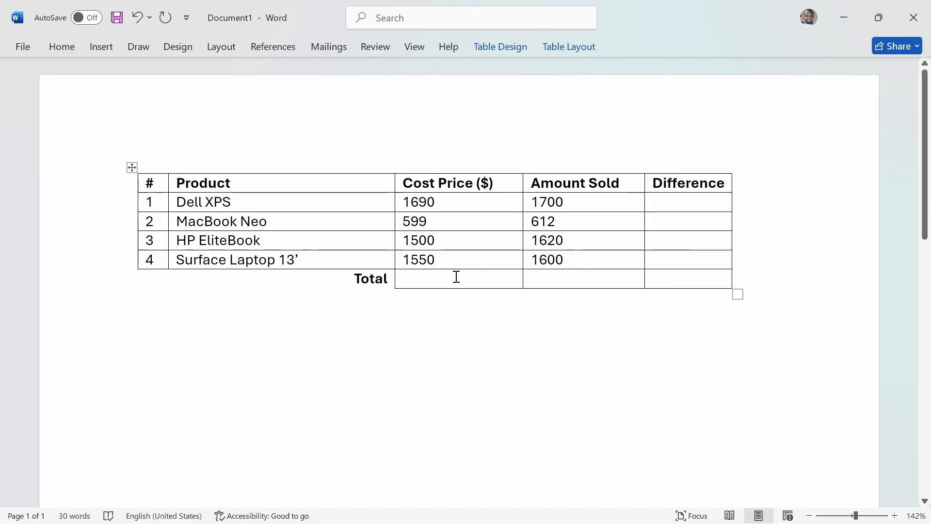
drag(436, 251, 415, 207)
click(544, 278)
drag(570, 262, 557, 207)
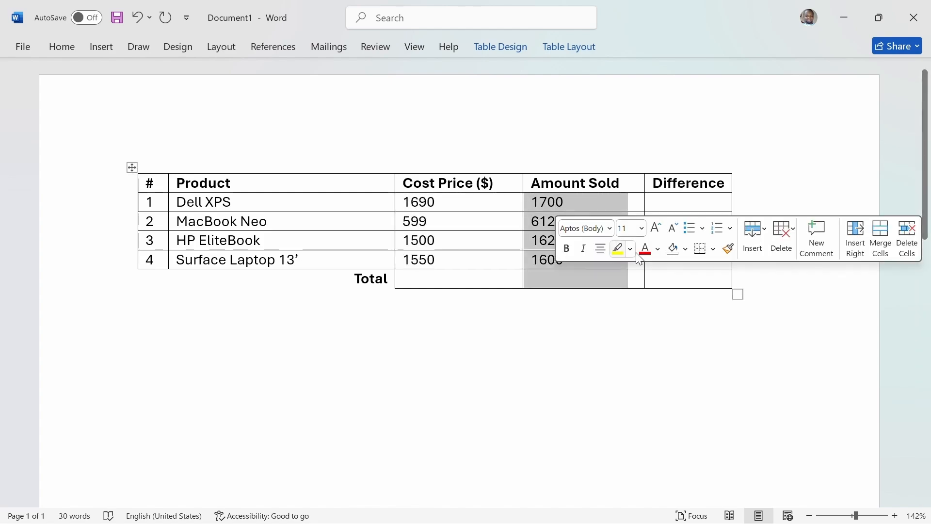
click(670, 278)
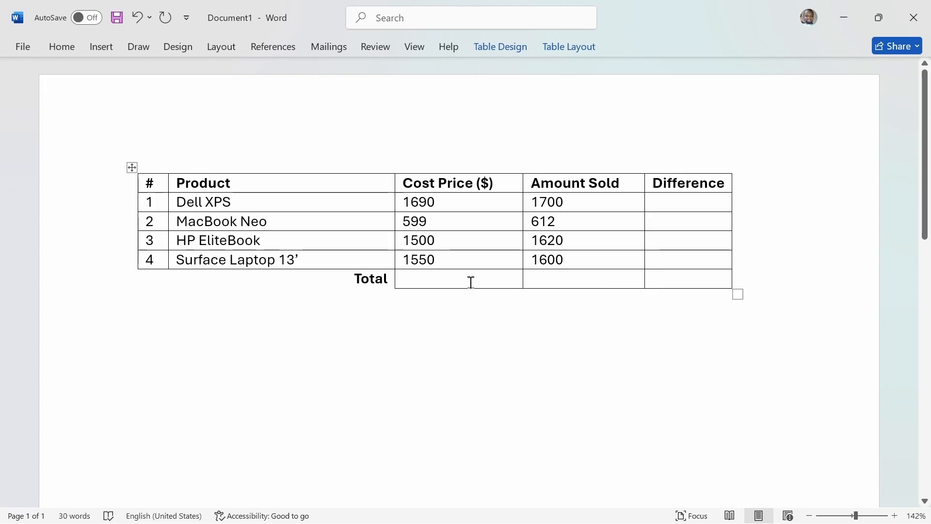
Insert the formula =SUM(ABOVE) with number format #,##0 in the Total row's Cost Price cell
click(586, 48)
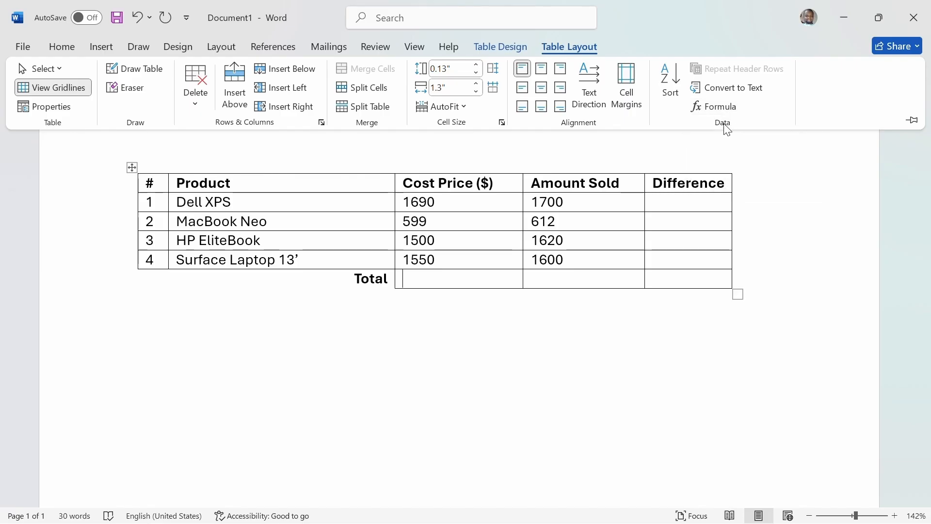
click(723, 108)
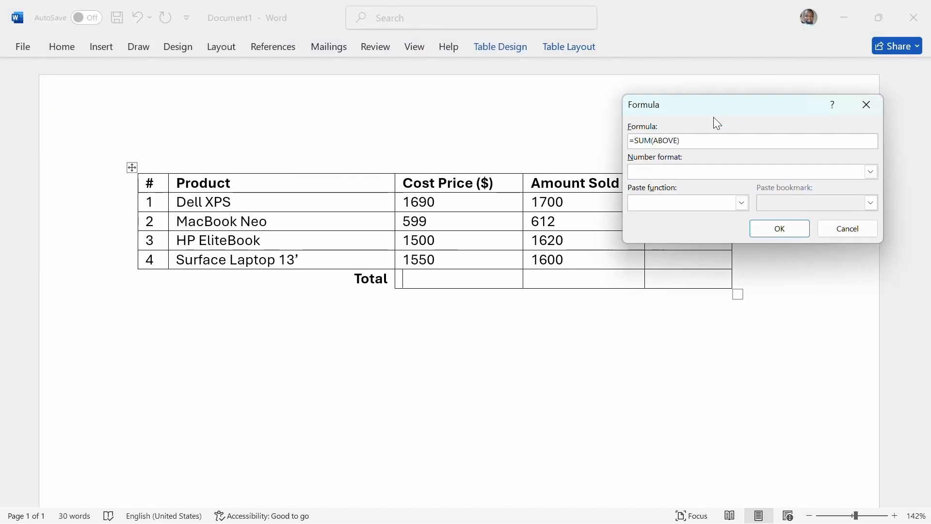
drag(682, 140, 625, 141)
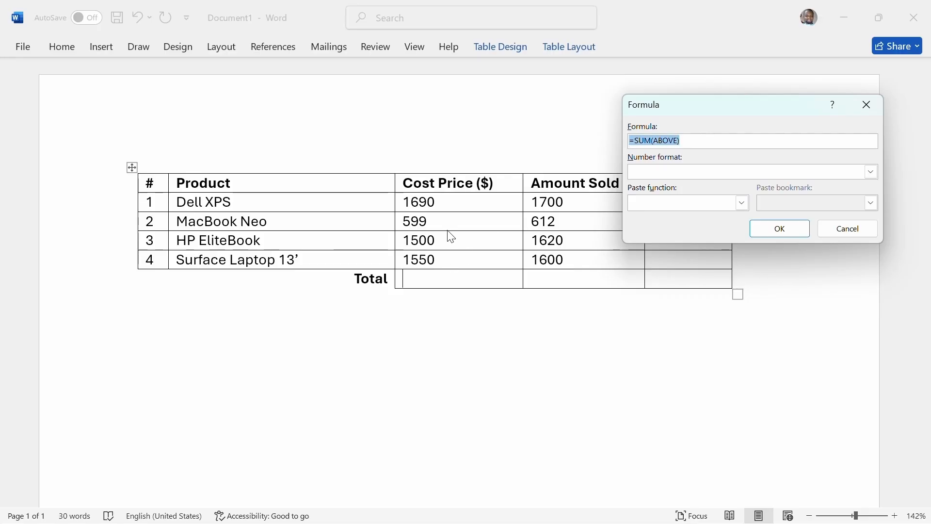
click(710, 137)
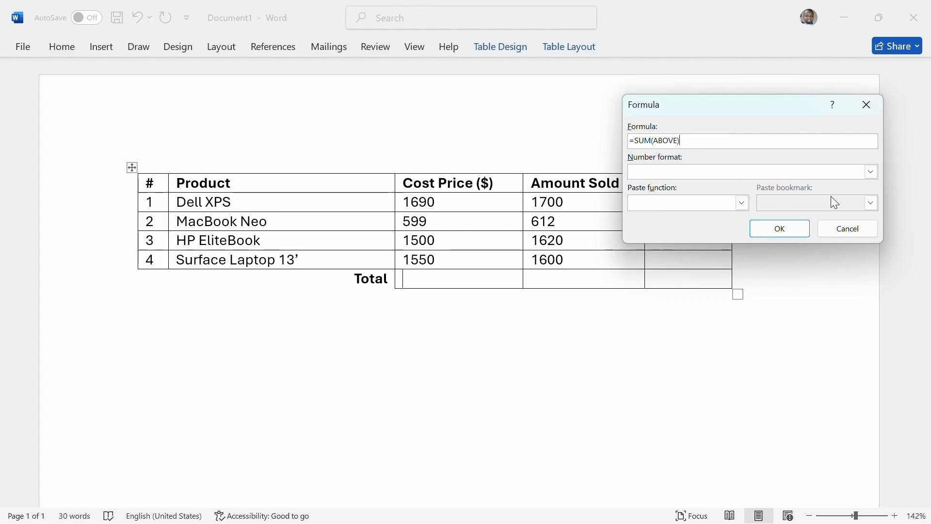
click(870, 171)
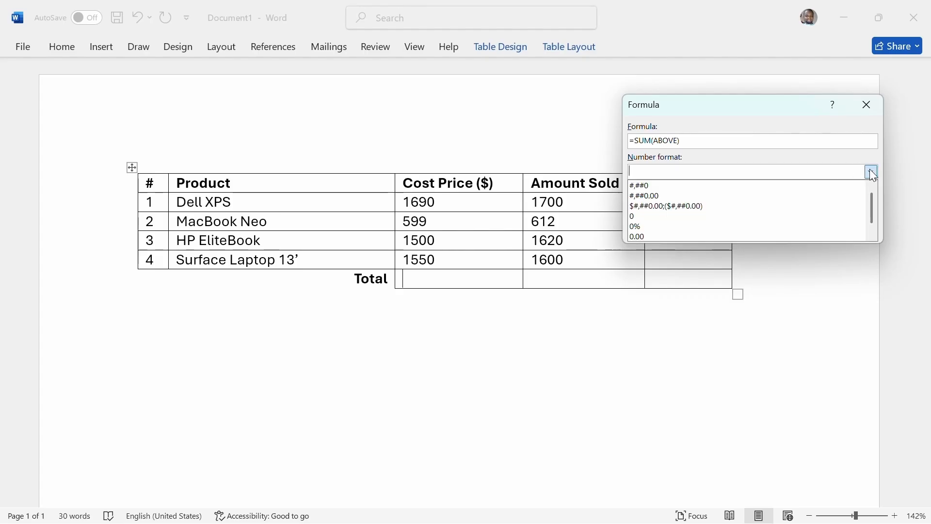
click(693, 186)
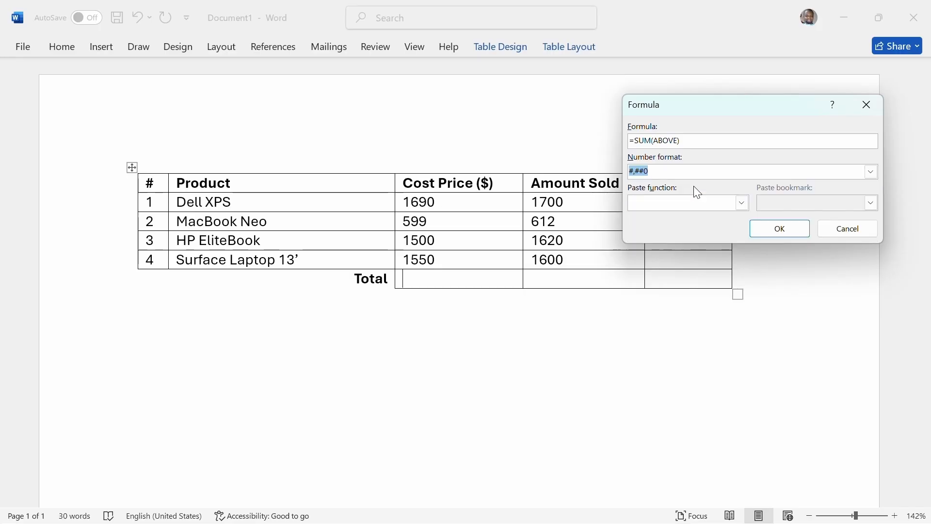
click(778, 231)
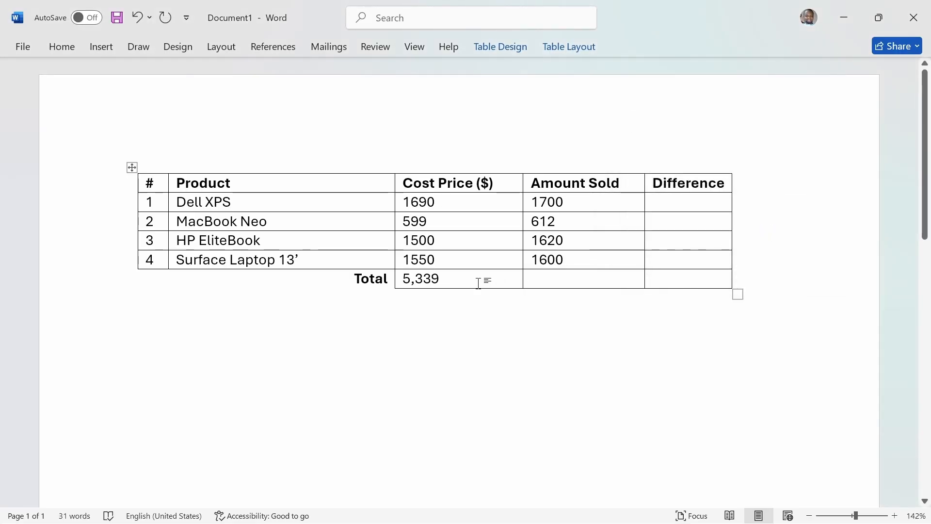
click(400, 280)
drag(402, 280, 392, 282)
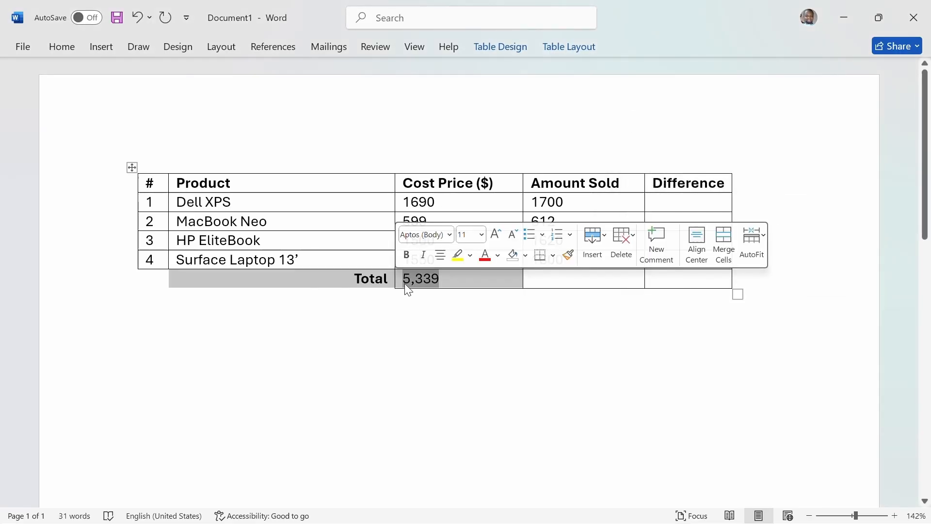
click(438, 286)
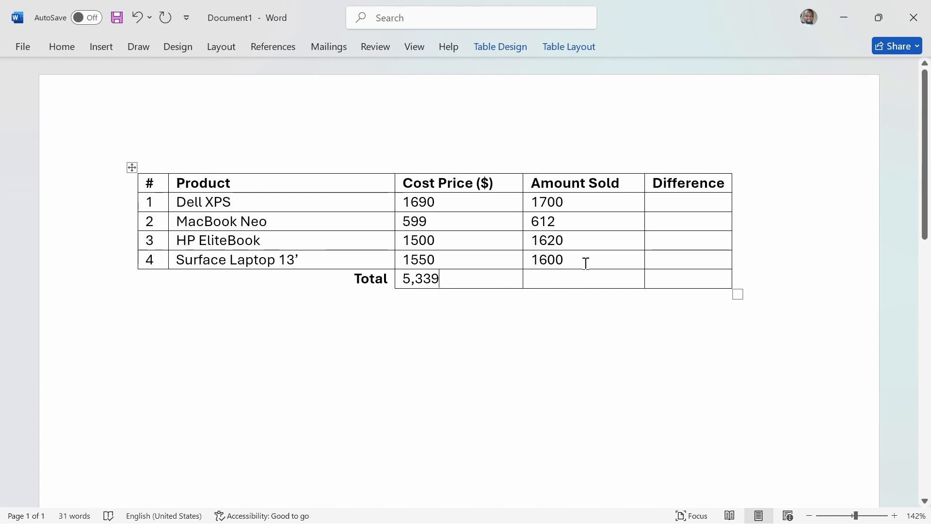
Insert the formula =SUM(ABOVE) with number format #,##0.00 in the Total row's Amount Sold cell
click(553, 281)
click(569, 47)
click(720, 108)
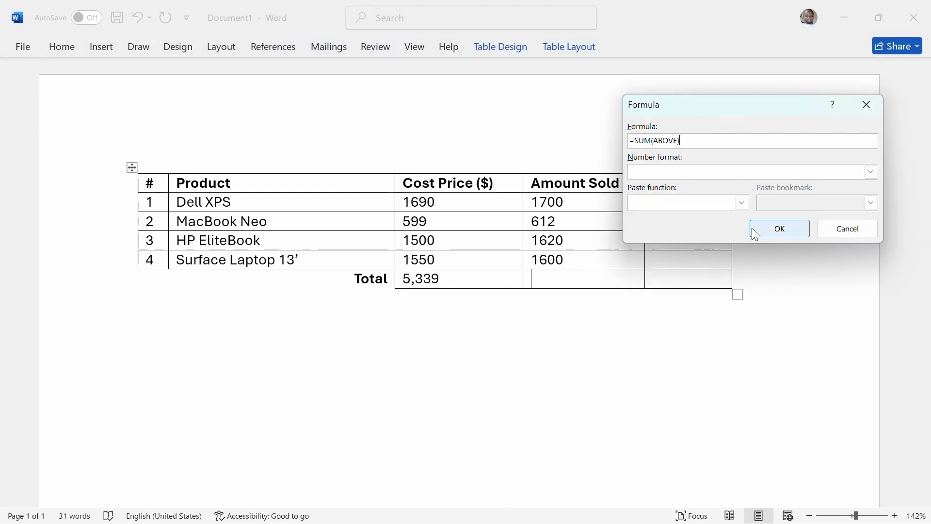
click(871, 173)
click(751, 196)
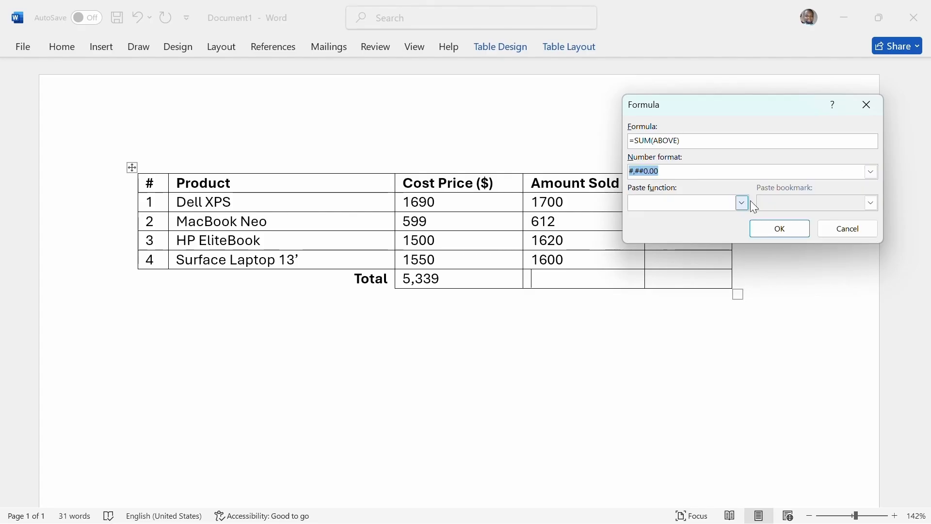
click(775, 227)
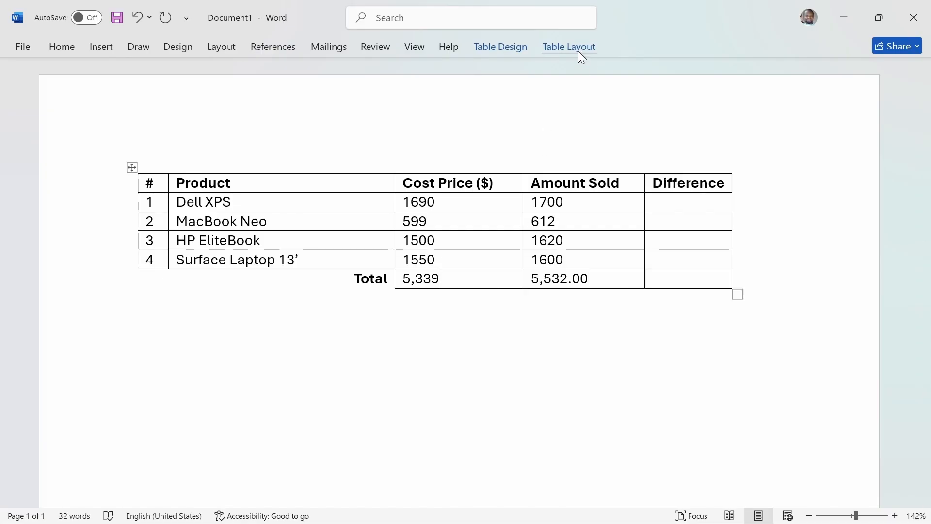
Set the number format of the Cost Price total's formula to #,##0.00
click(872, 171)
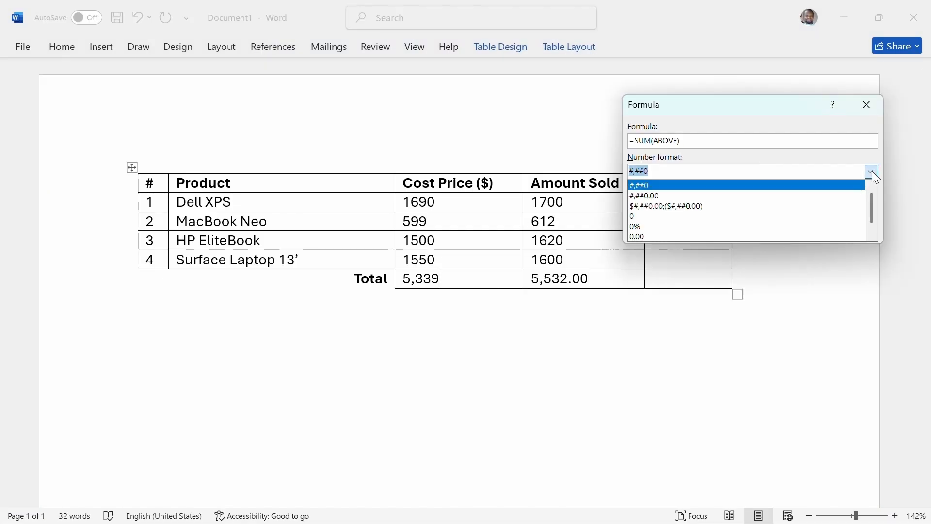
click(770, 197)
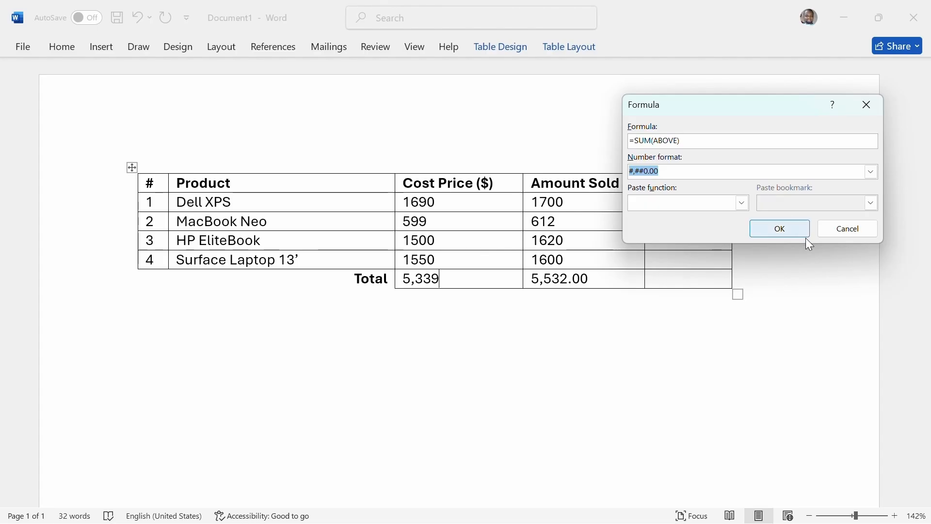
click(793, 231)
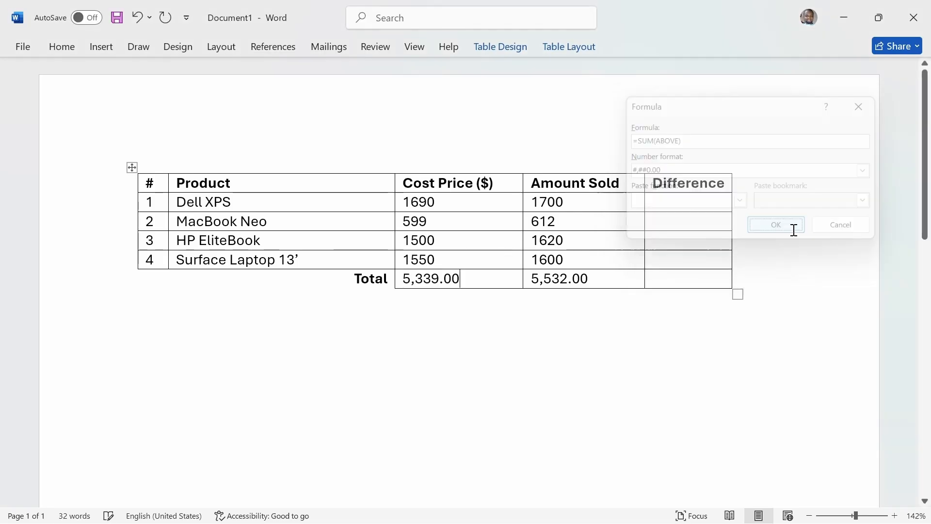
Review the Cost Price and Amount Sold totals side by side in the Total row
click(602, 274)
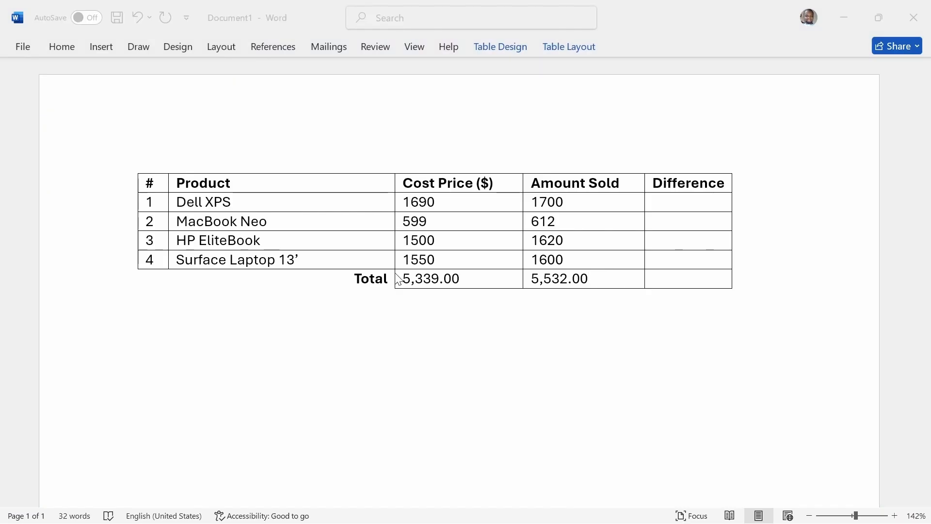
click(596, 282)
key(Tab)
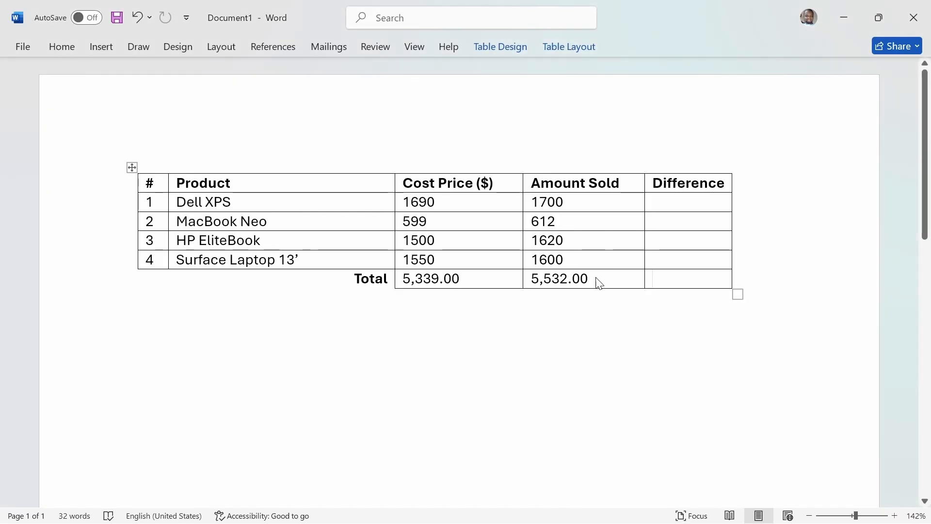
click(398, 281)
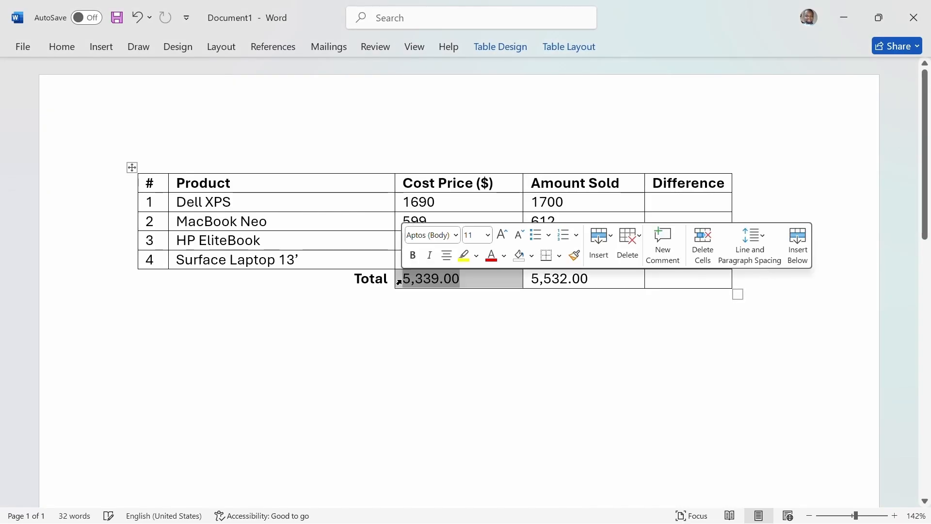
double_click(542, 277)
click(594, 281)
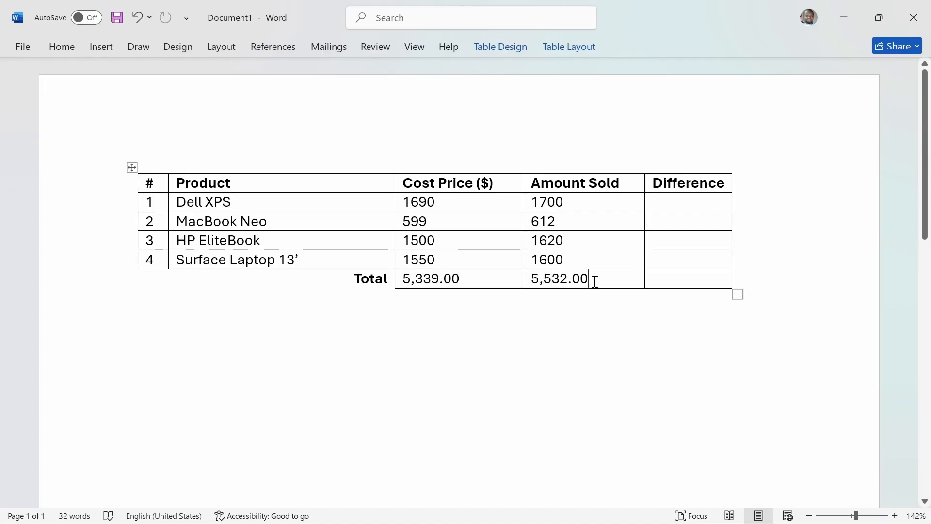
drag(577, 281, 439, 278)
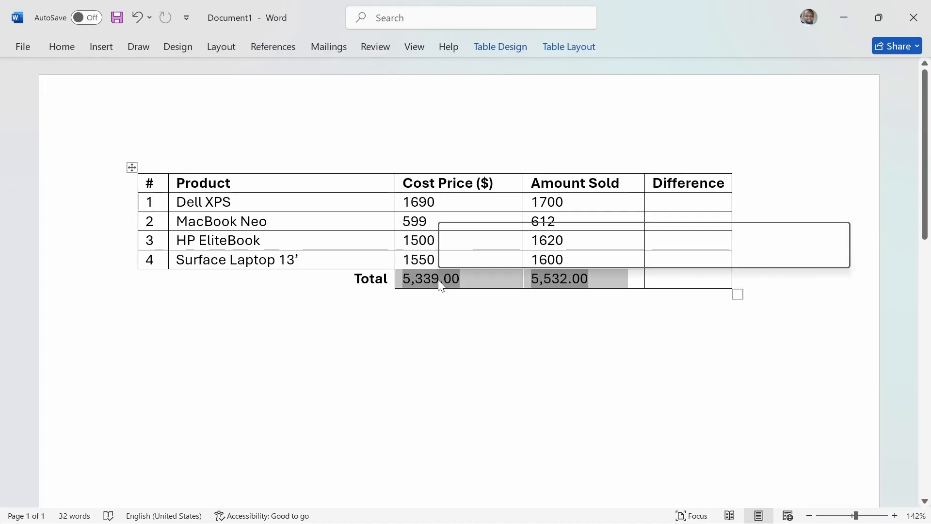
Insert the formula =(D6-C6) with number format #,##0.00 in the Total row's Difference cell
click(694, 277)
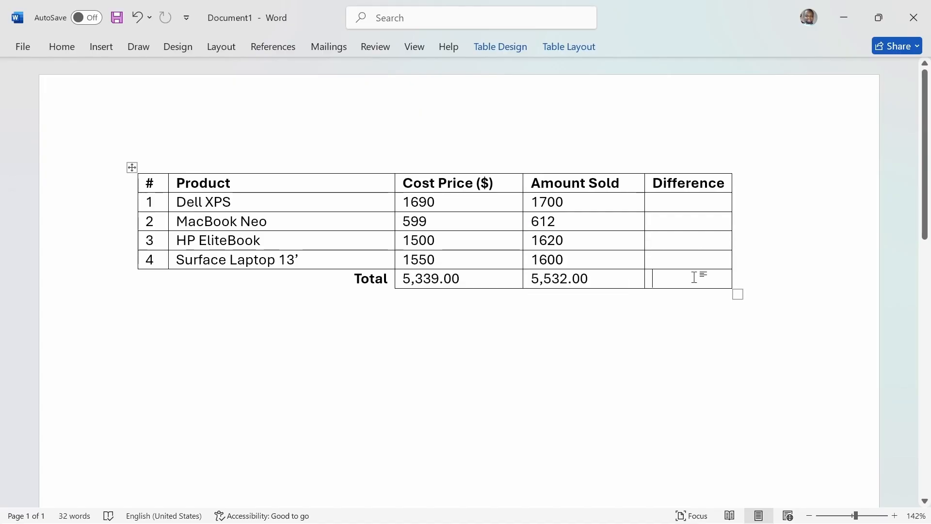
click(581, 52)
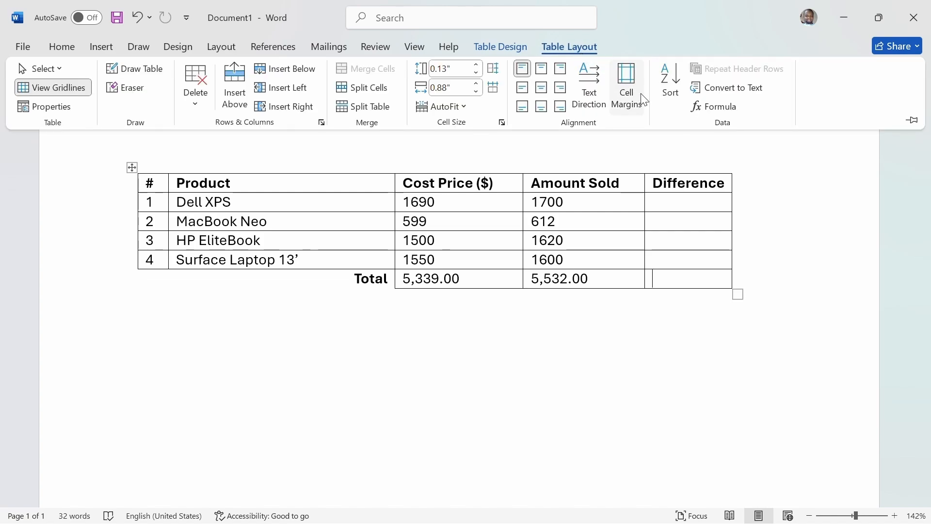
click(714, 112)
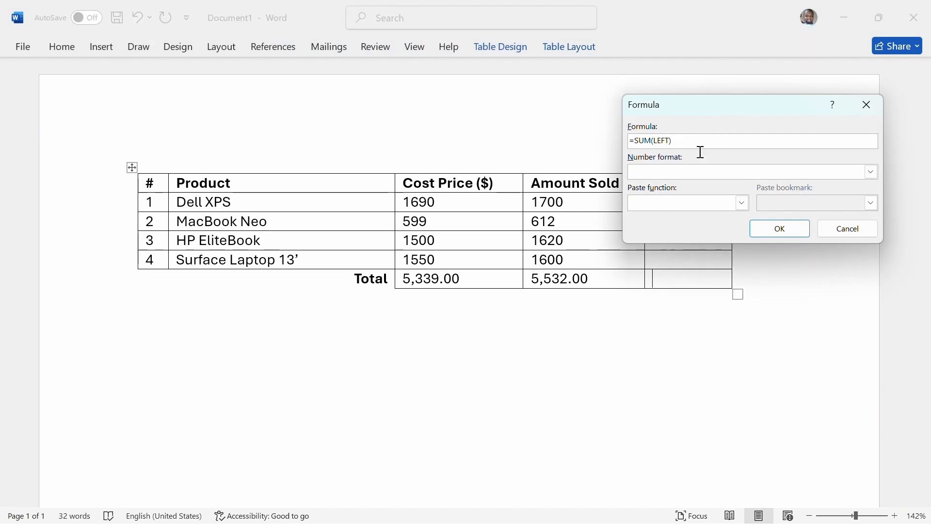
drag(711, 109, 505, 345)
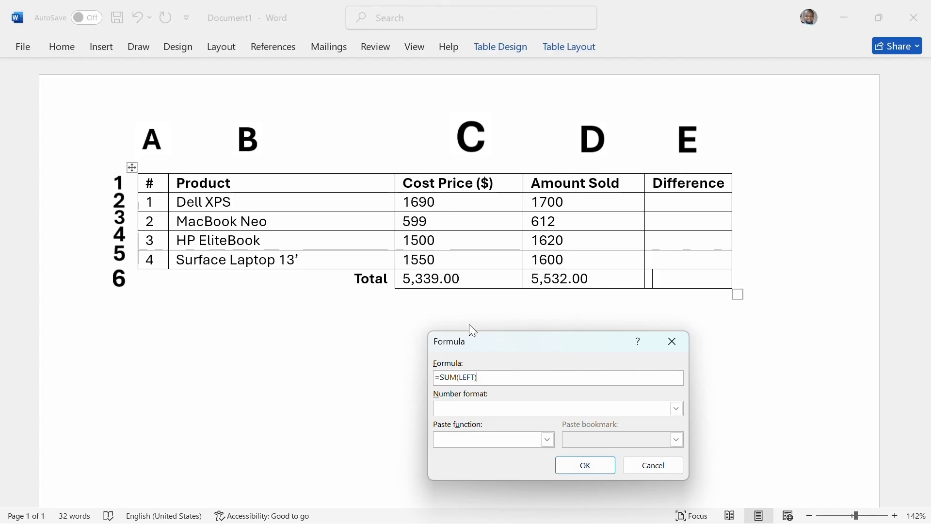
drag(474, 379, 451, 380)
key(BackSpace)
key(BackSpace)
key(BackSpace)
text(D)
text((D6)
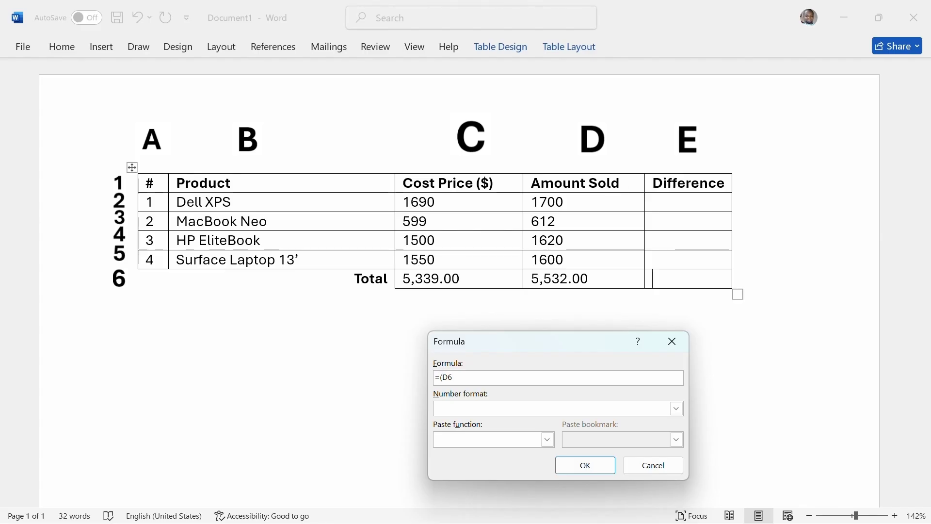
text(-C6))
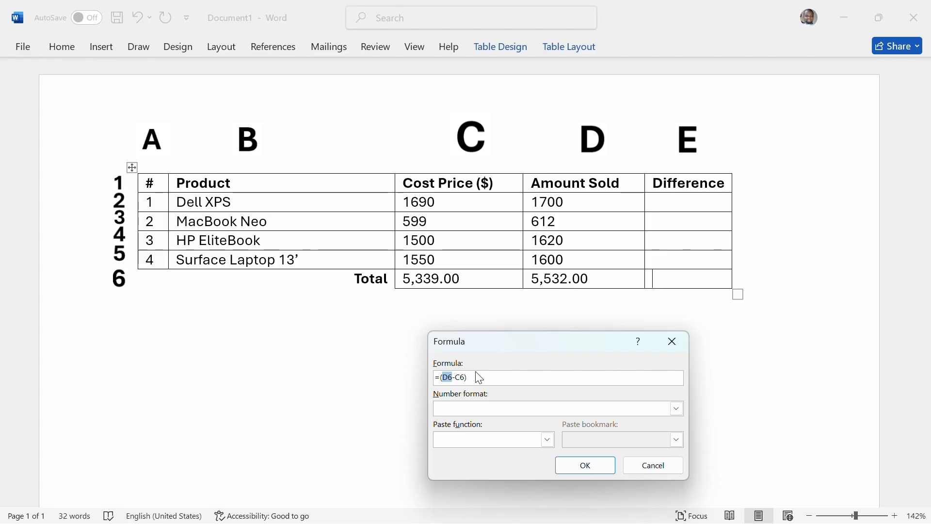
click(462, 378)
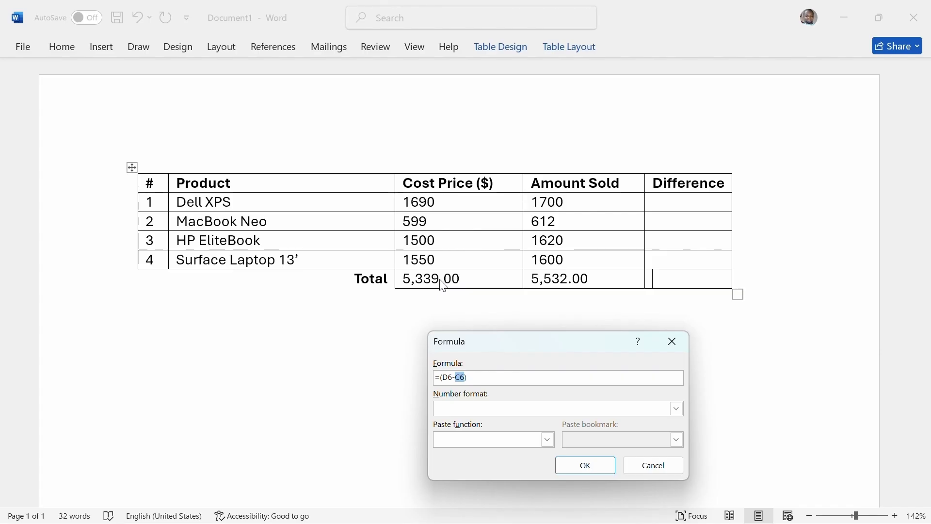
click(677, 408)
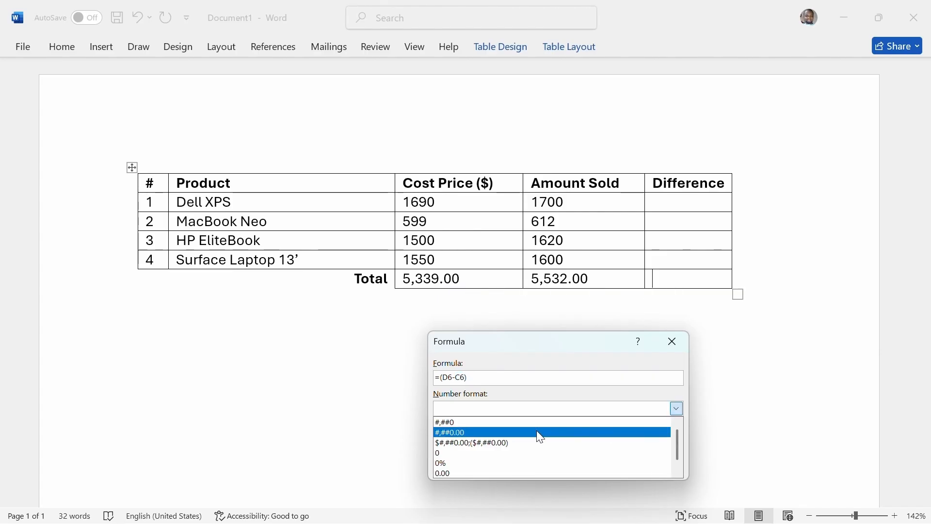
click(537, 430)
click(586, 471)
Fill the Difference cells of the four product rows with formulas from =(D2-C2) to =(D5-C5), using number format #,##0.00
click(672, 203)
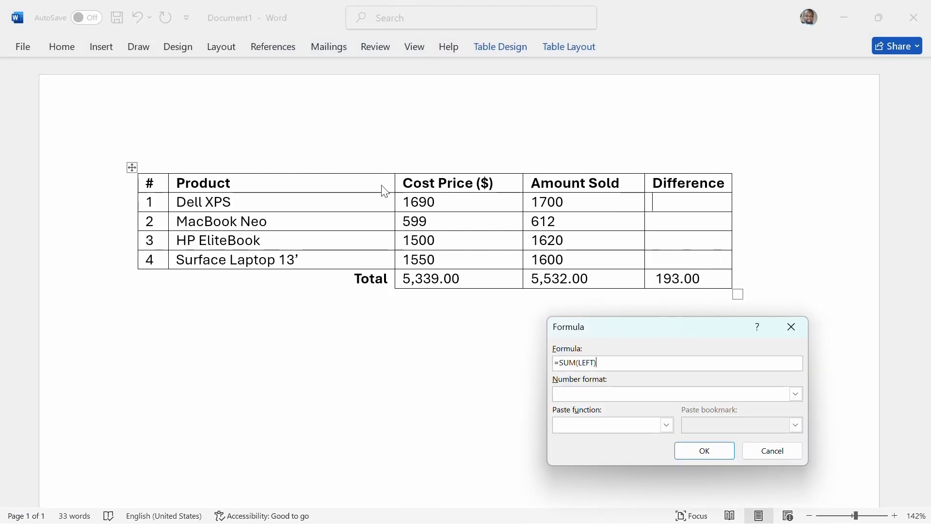
key(ctrl+a)
text(=(D2-C2))
drag(593, 361, 554, 361)
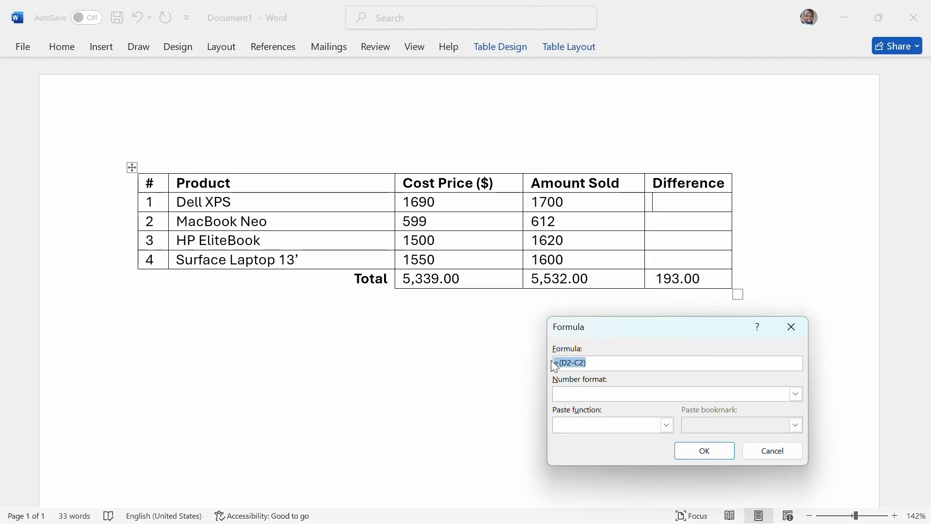
click(798, 392)
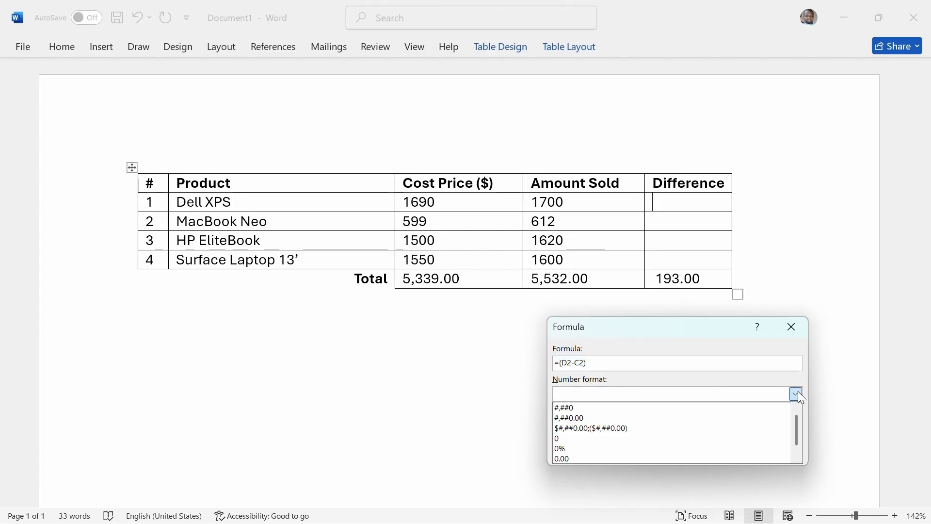
click(665, 420)
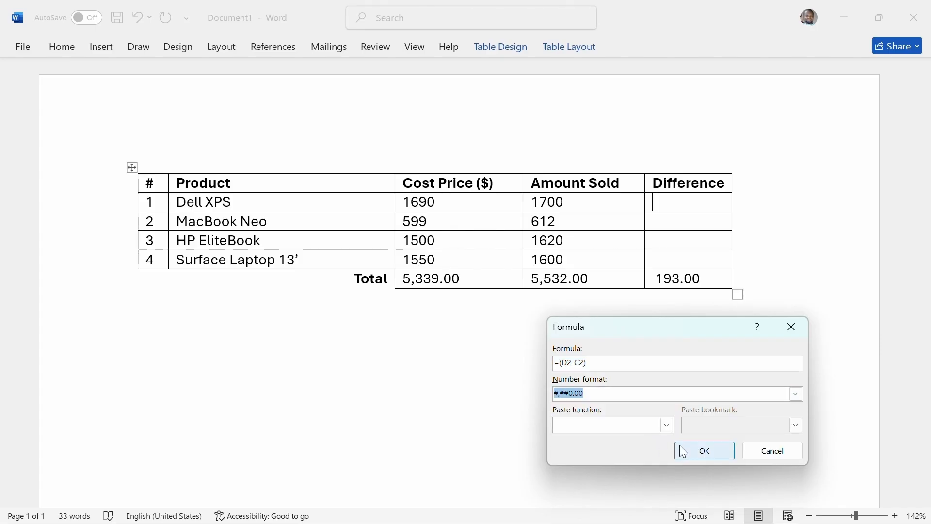
click(693, 449)
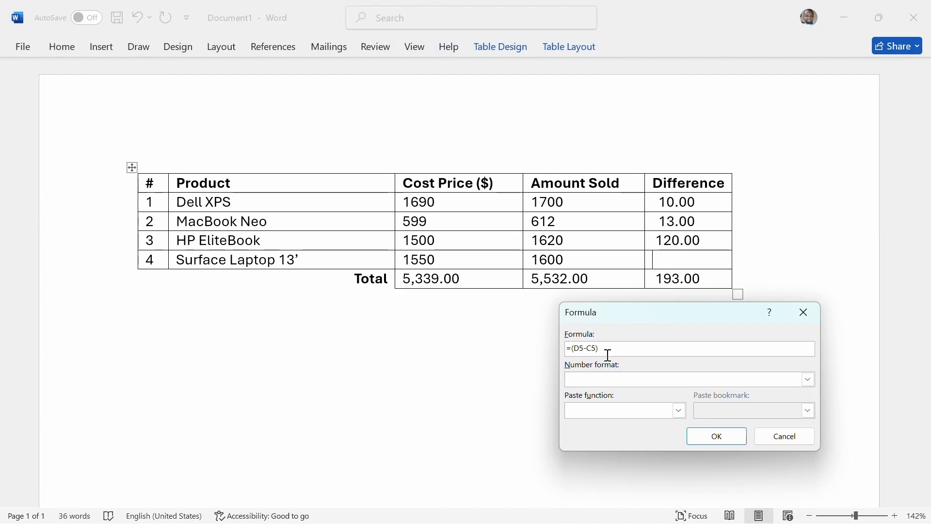
key(Return)
key(ctrl+End)
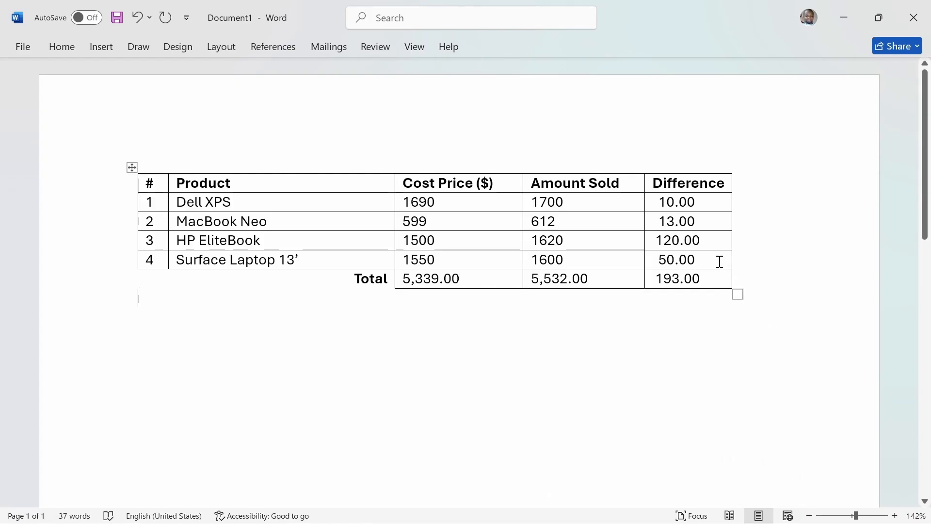
Compare the product rows' differences with the Difference total, and check it against the Cost Price and Amount Sold totals
drag(720, 261, 698, 201)
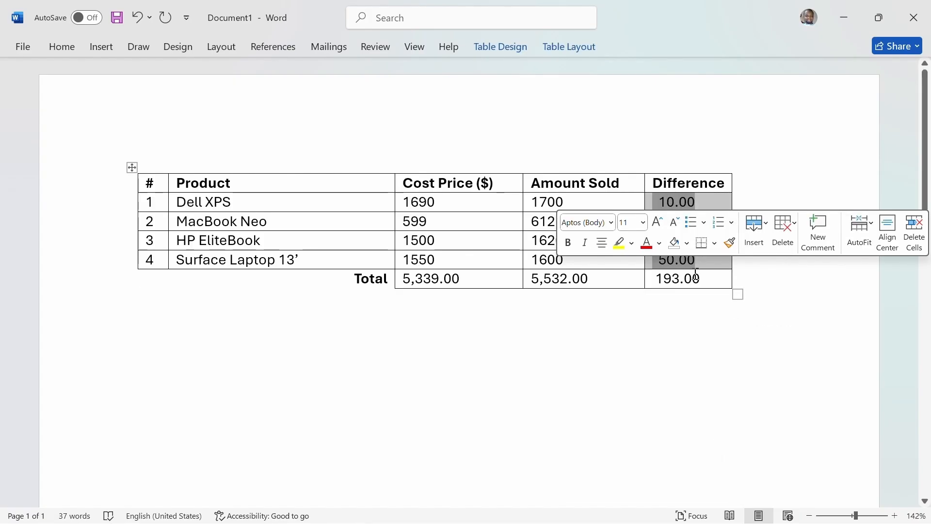
drag(700, 276, 665, 274)
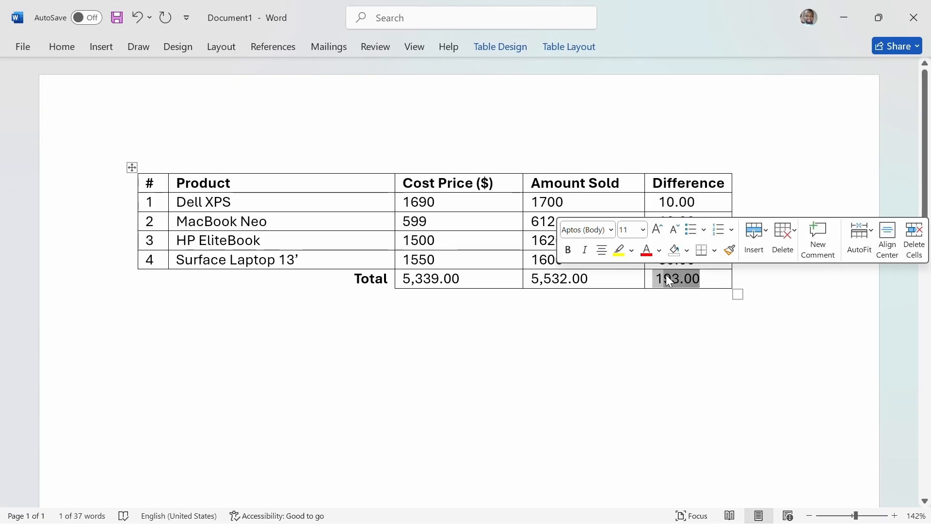
click(588, 285)
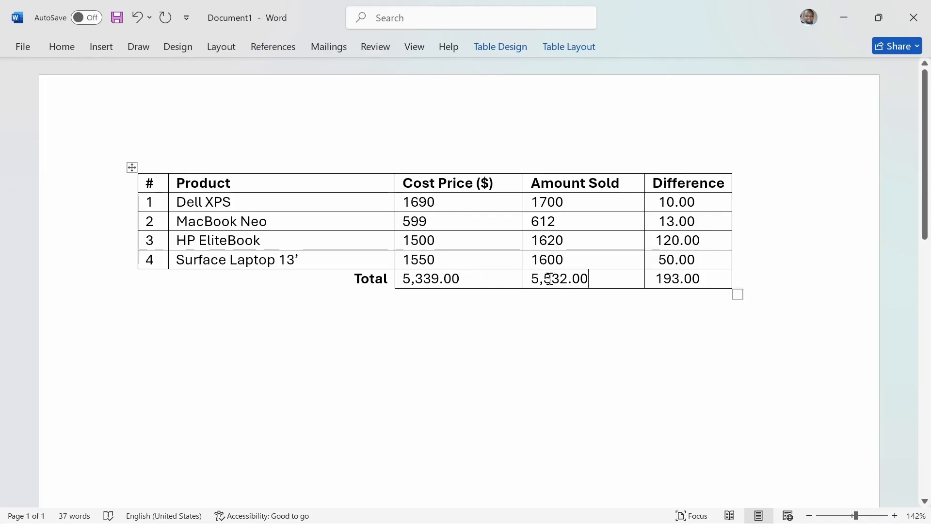
drag(592, 278, 473, 271)
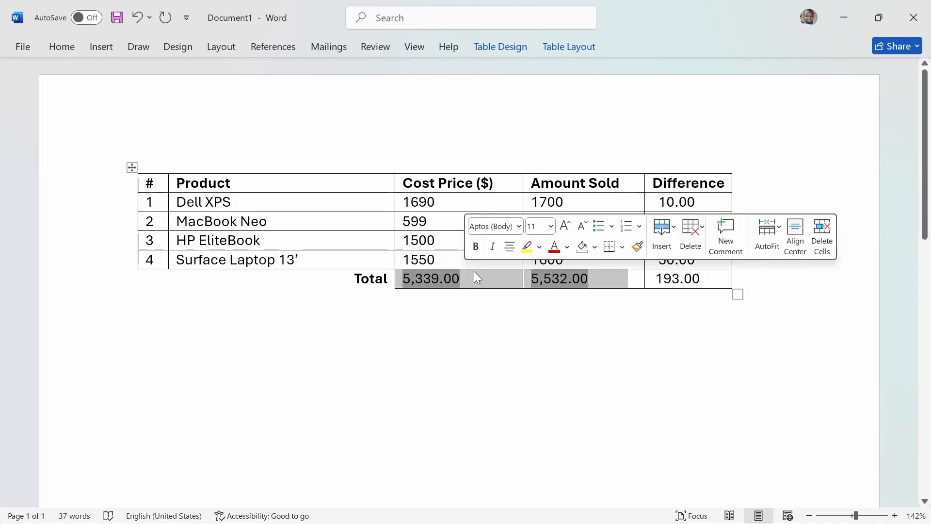
click(648, 280)
click(670, 324)
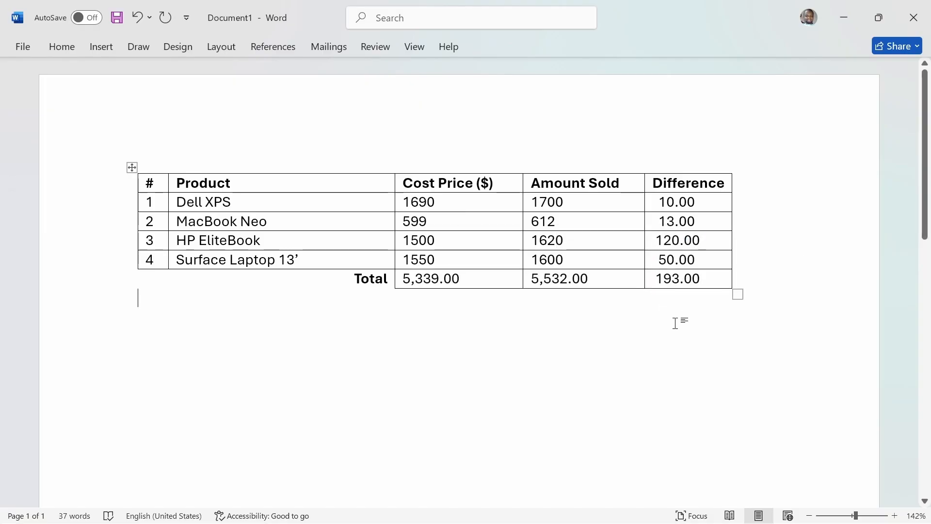
double_click(658, 281)
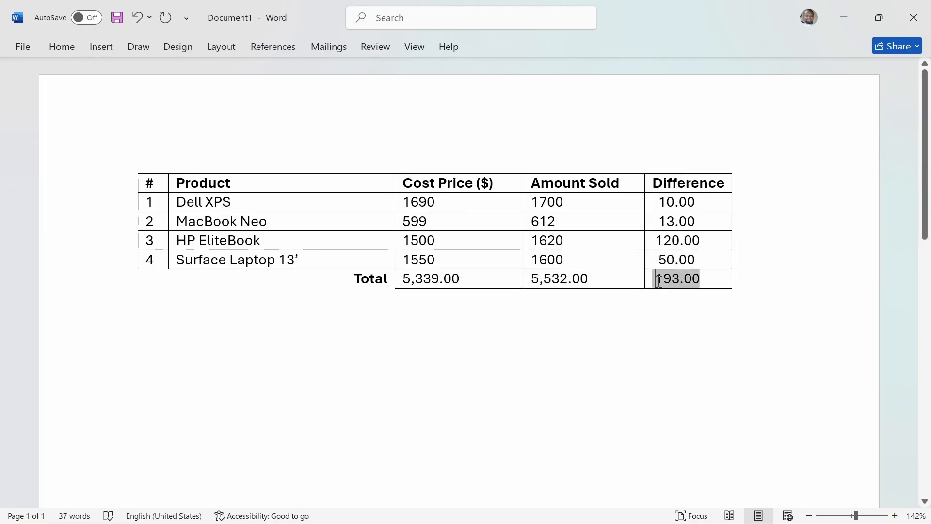
click(716, 291)
drag(629, 199, 662, 279)
Change the Dell XPS Amount Sold value to 1900 and update the Amount Sold total's formula
click(490, 206)
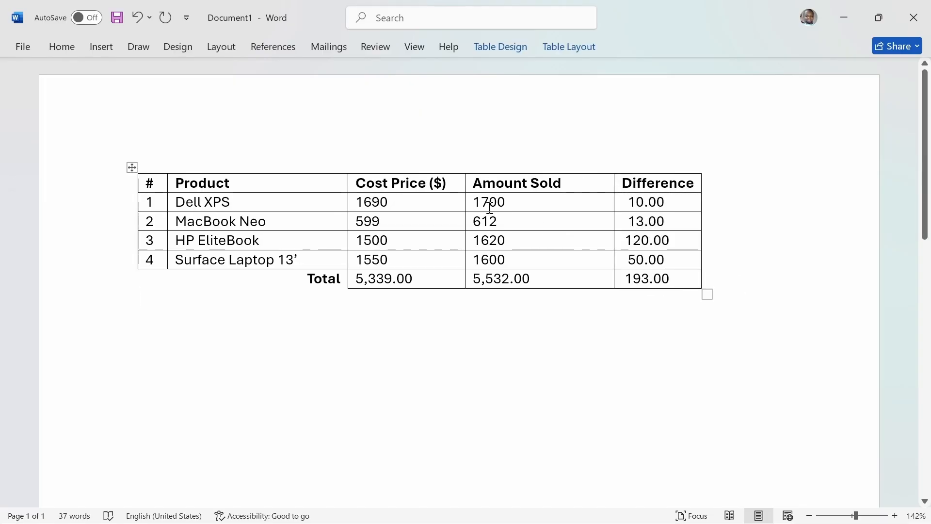
key(BackSpace)
drag(478, 206, 493, 279)
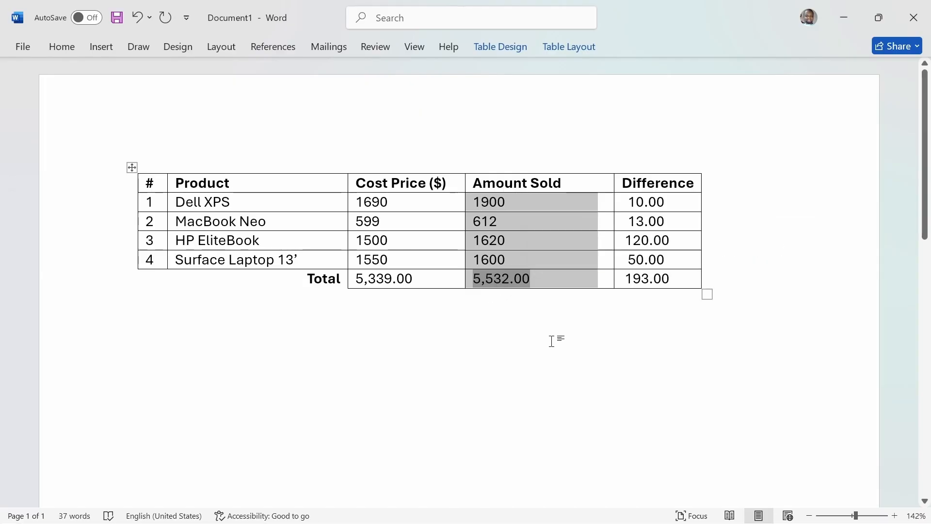
click(499, 282)
Select all Cost Price, Amount Sold and Difference cells from Dell XPS through the Total row and update their formulas together
ctrl+scroll(497, 279, up, 6)
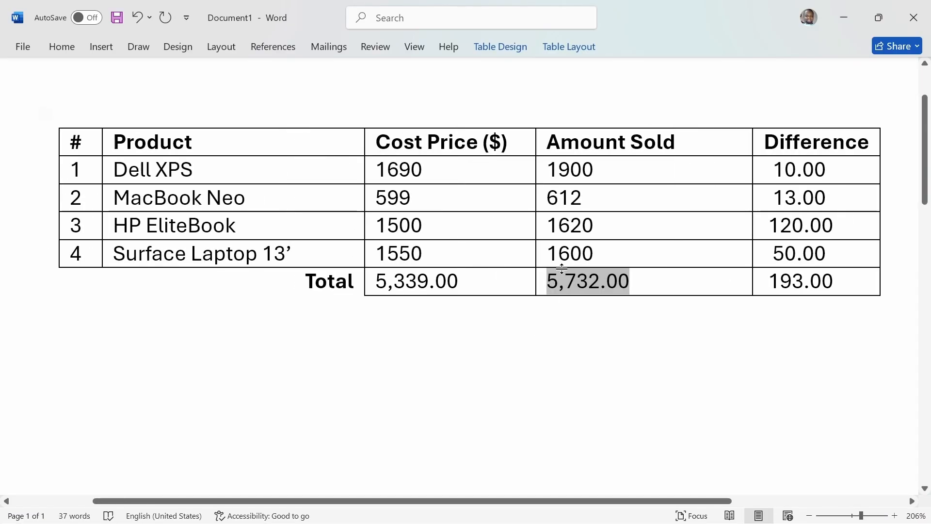
click(373, 166)
key(shift+Right)
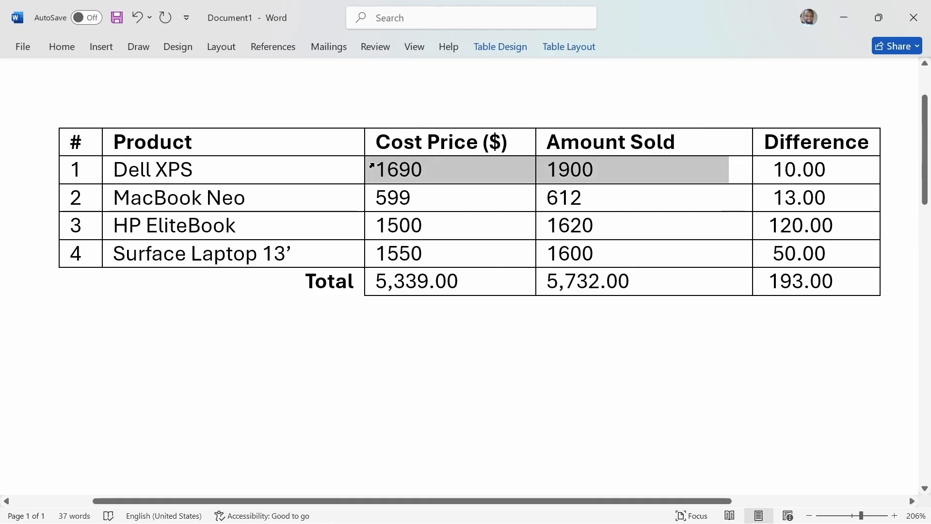
key(shift+Right)
key(shift+Down)
key(shift+Down)
key(shift+Down)
key(shift+Down)
key(F9)
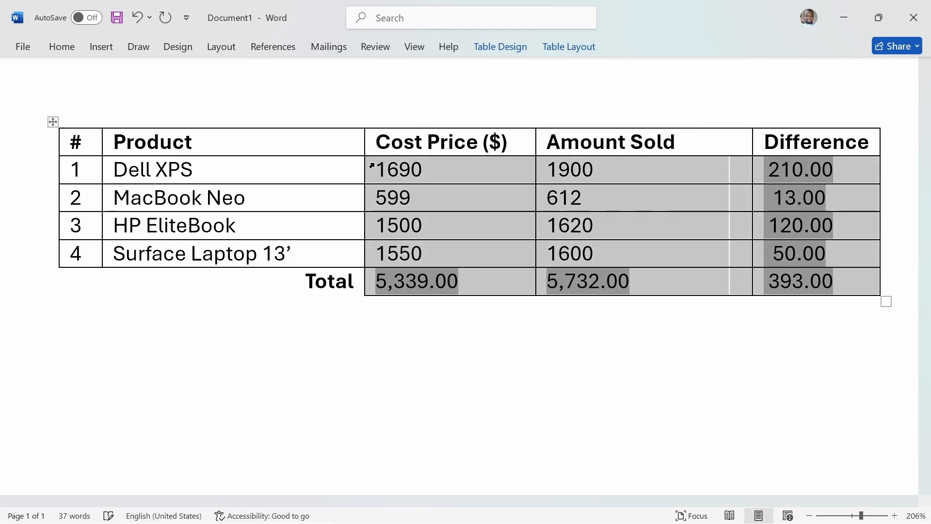
Change the MacBook Neo Amount Sold value to 712
click(515, 251)
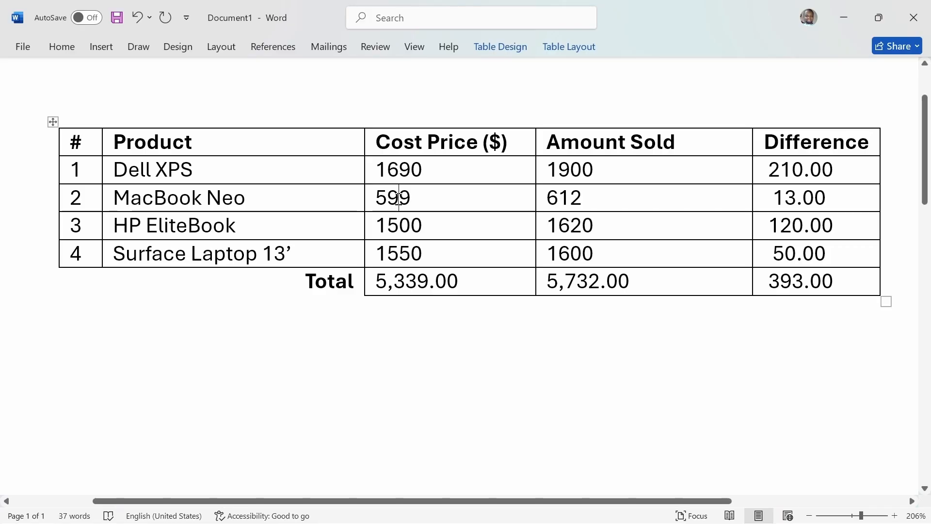
key(BackSpace)
text(7)
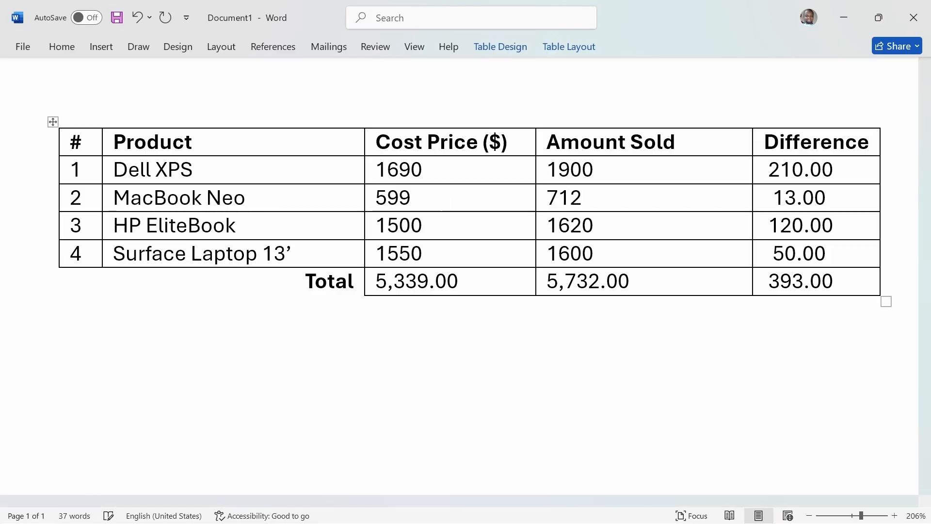
Recalculate every formula in the numeric columns, including the Total row, to reflect the edited MacBook Neo amount
click(455, 182)
drag(455, 182, 806, 277)
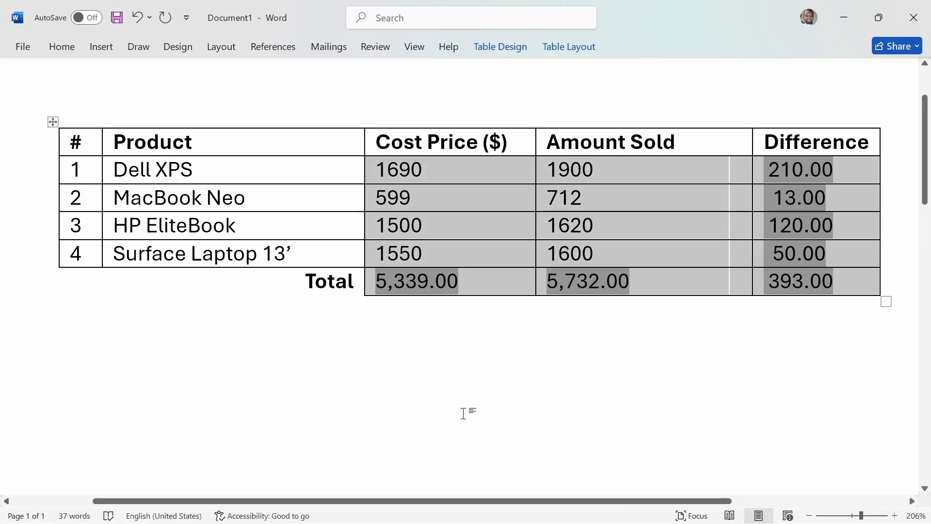
key(F9)
click(708, 392)
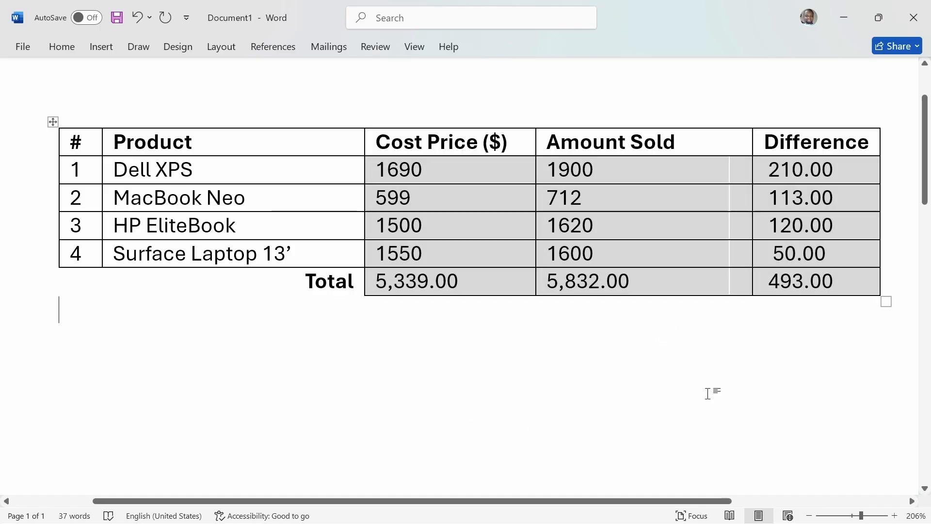
ctrl+scroll(648, 388, down, 5)
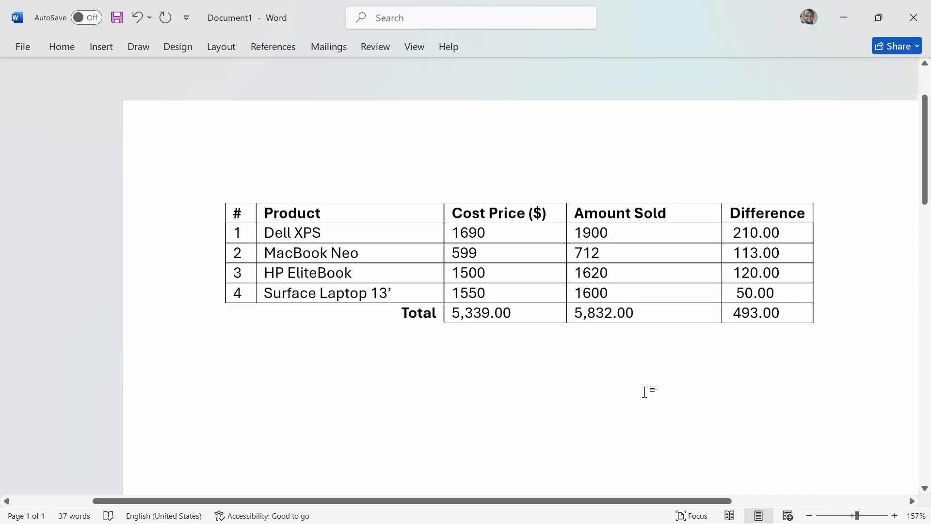